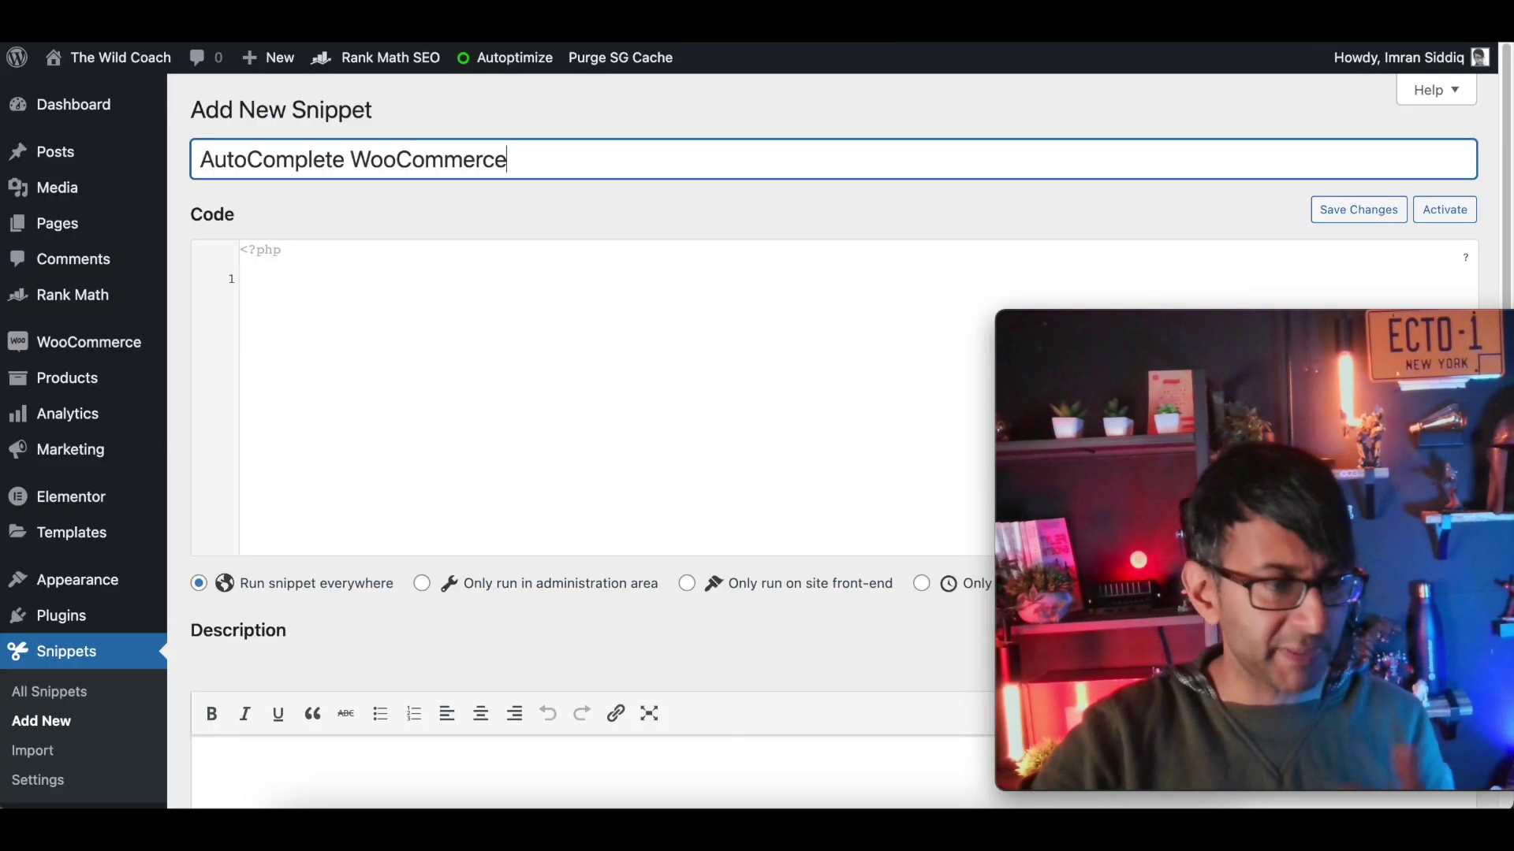
scroll(21, 720, "down", 1)
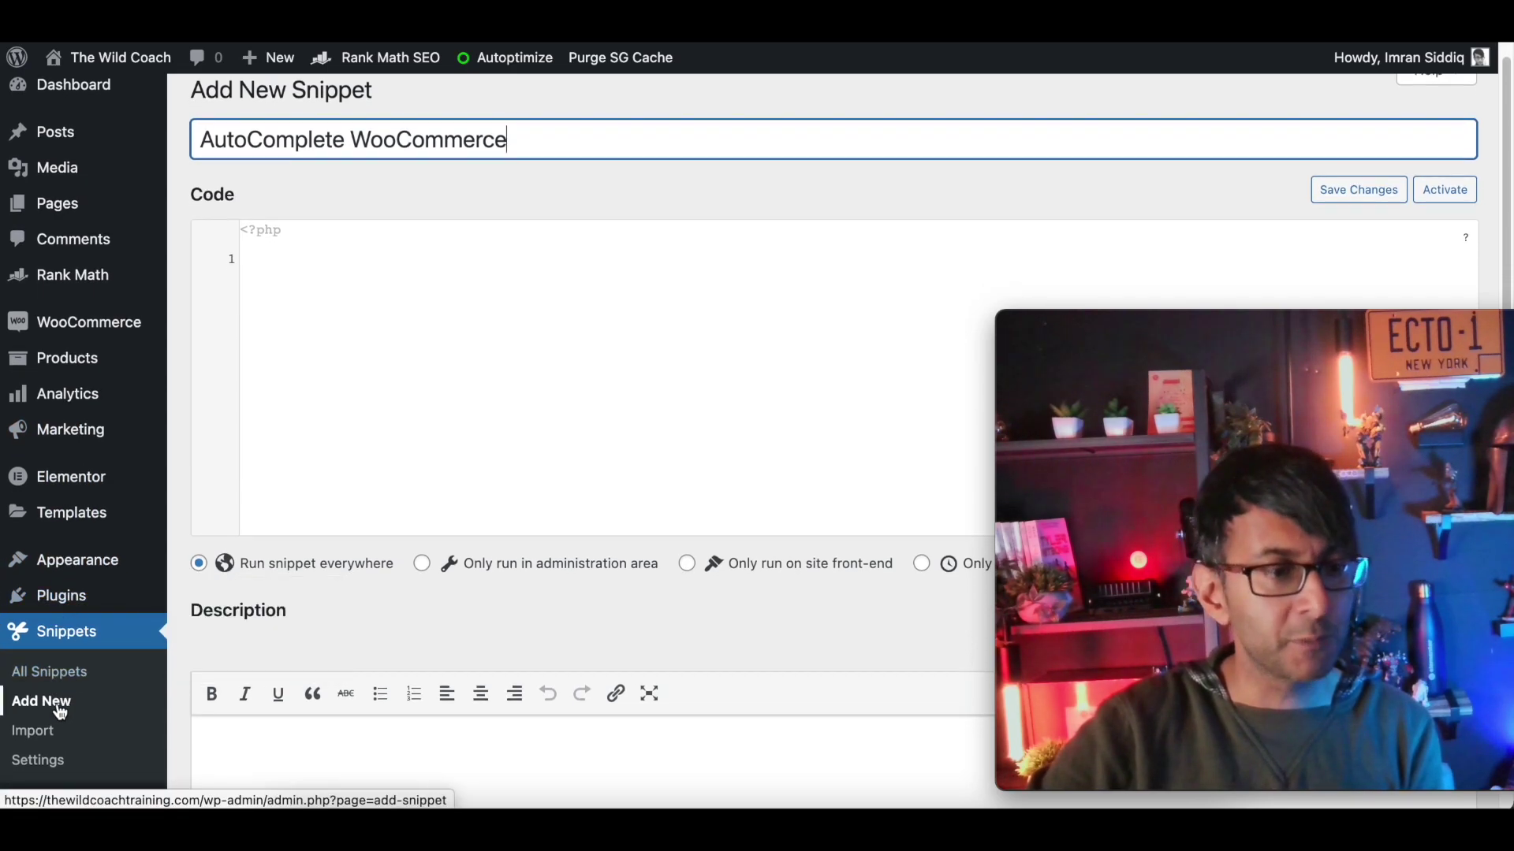
left_click(551, 273)
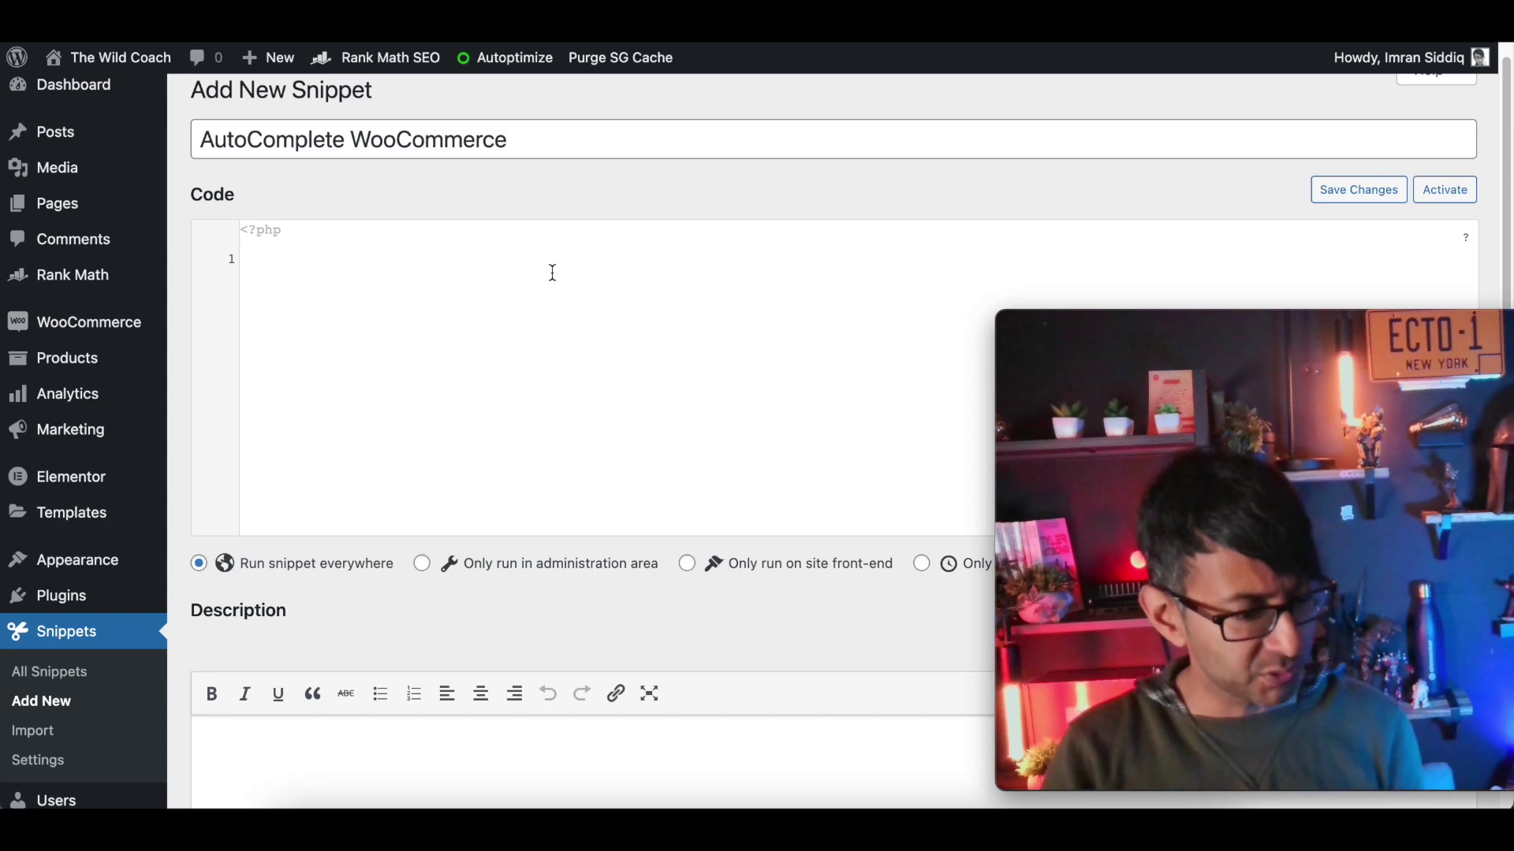
Paste the 33-line virtual-order PHP and highlight its product-count and virtual-product checks on lines 21–25.
key("ctrl+v")
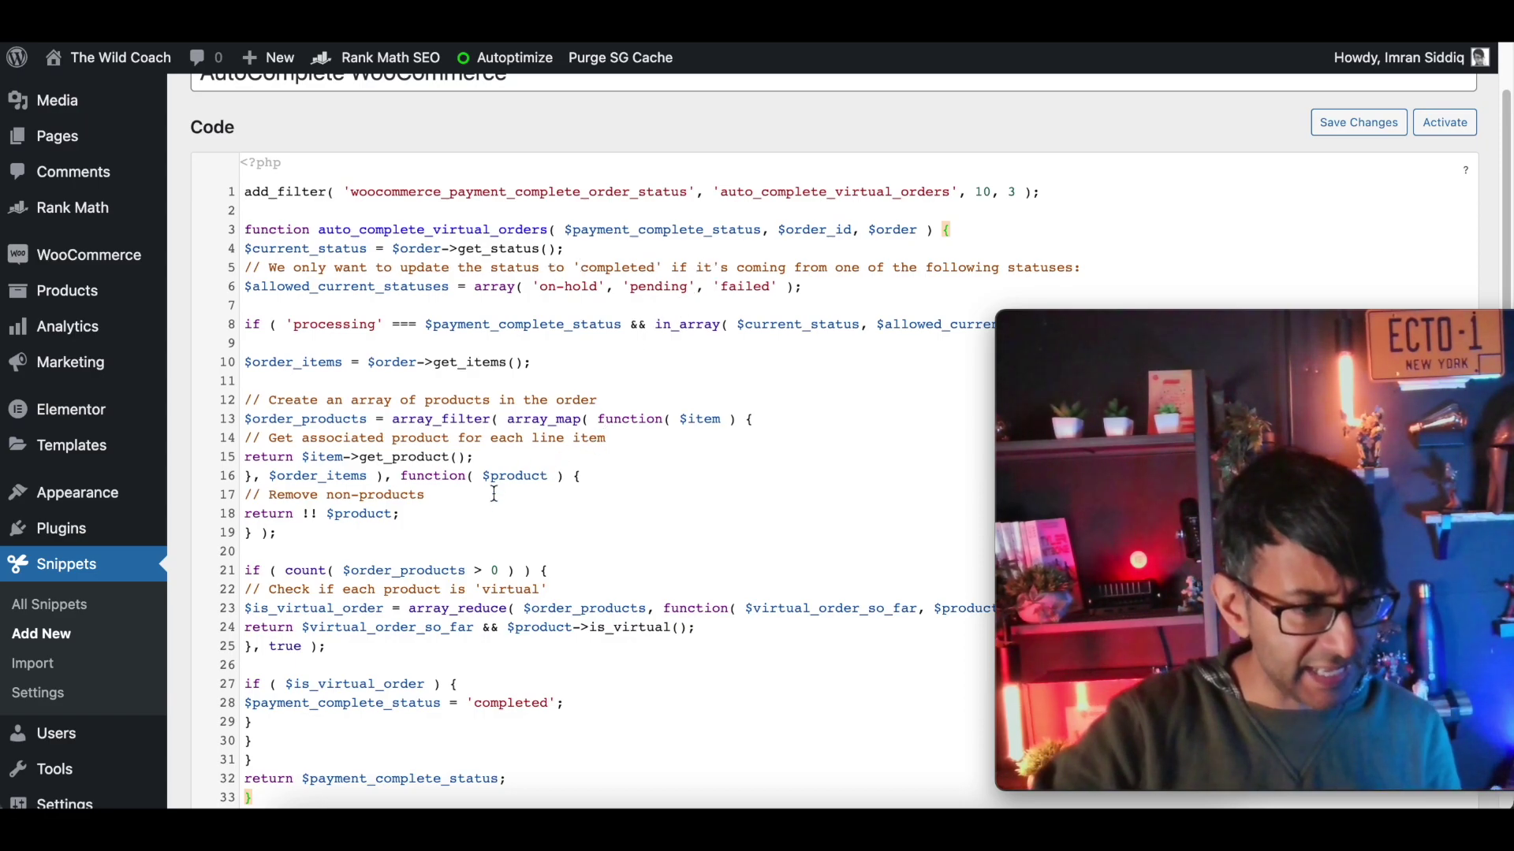
left_click_drag(592, 596, 385, 578)
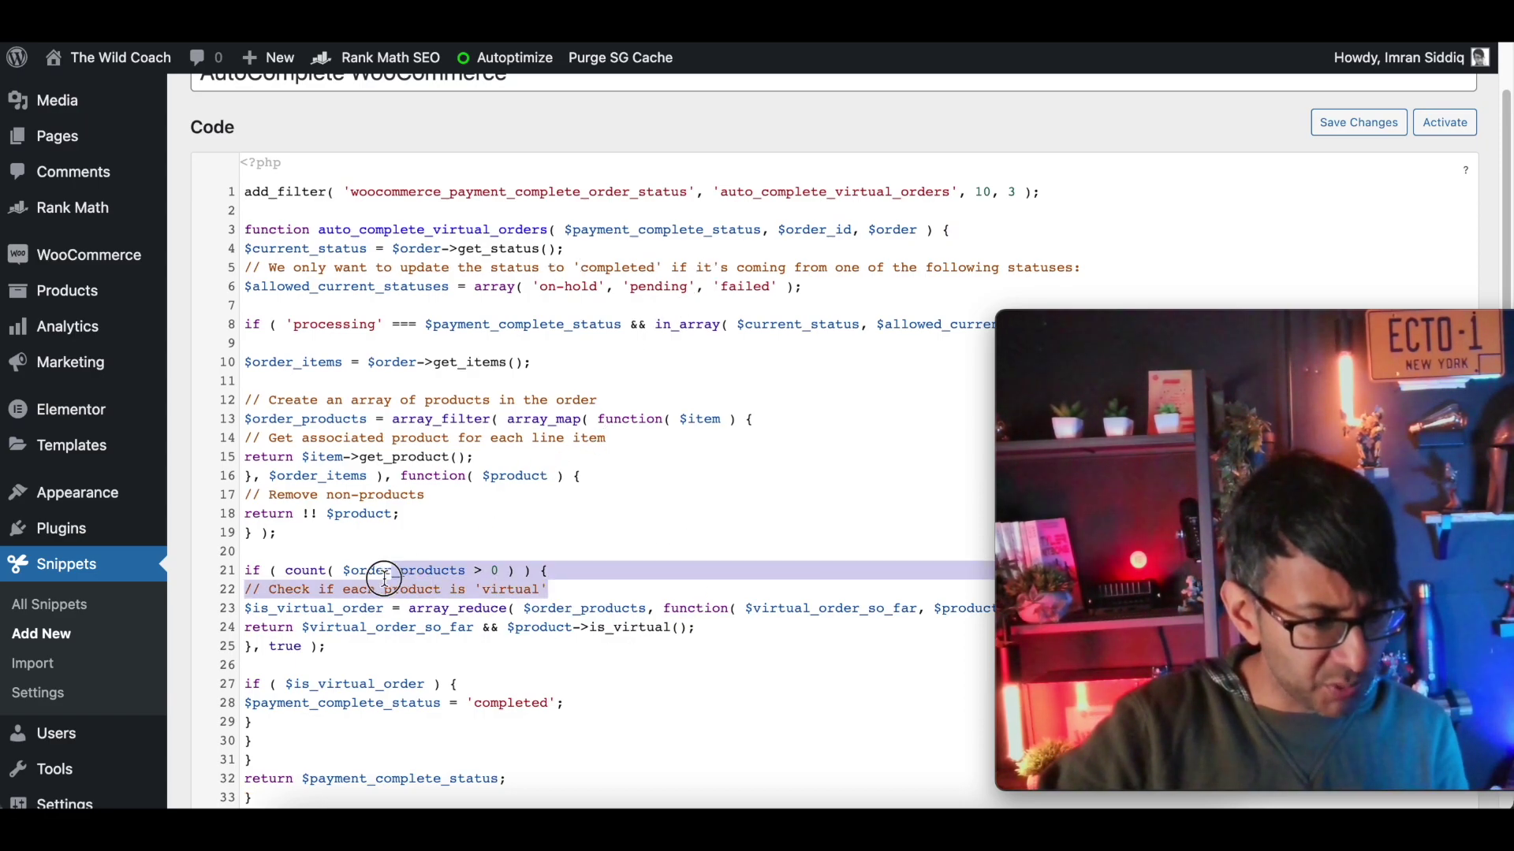
left_click(649, 659)
left_click_drag(733, 644, 285, 608)
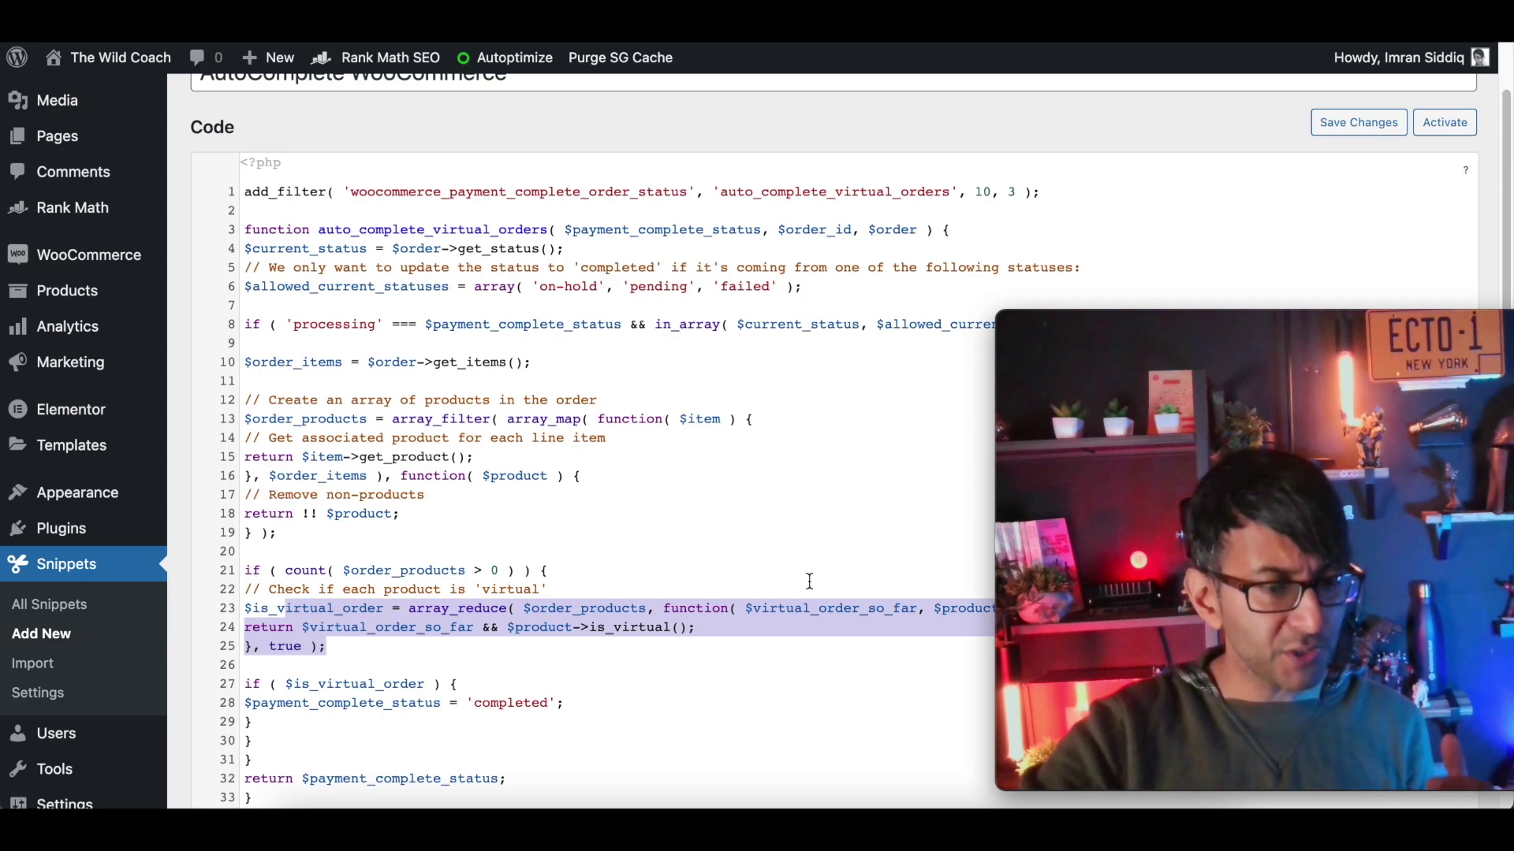
scroll(774, 595, "down", 4)
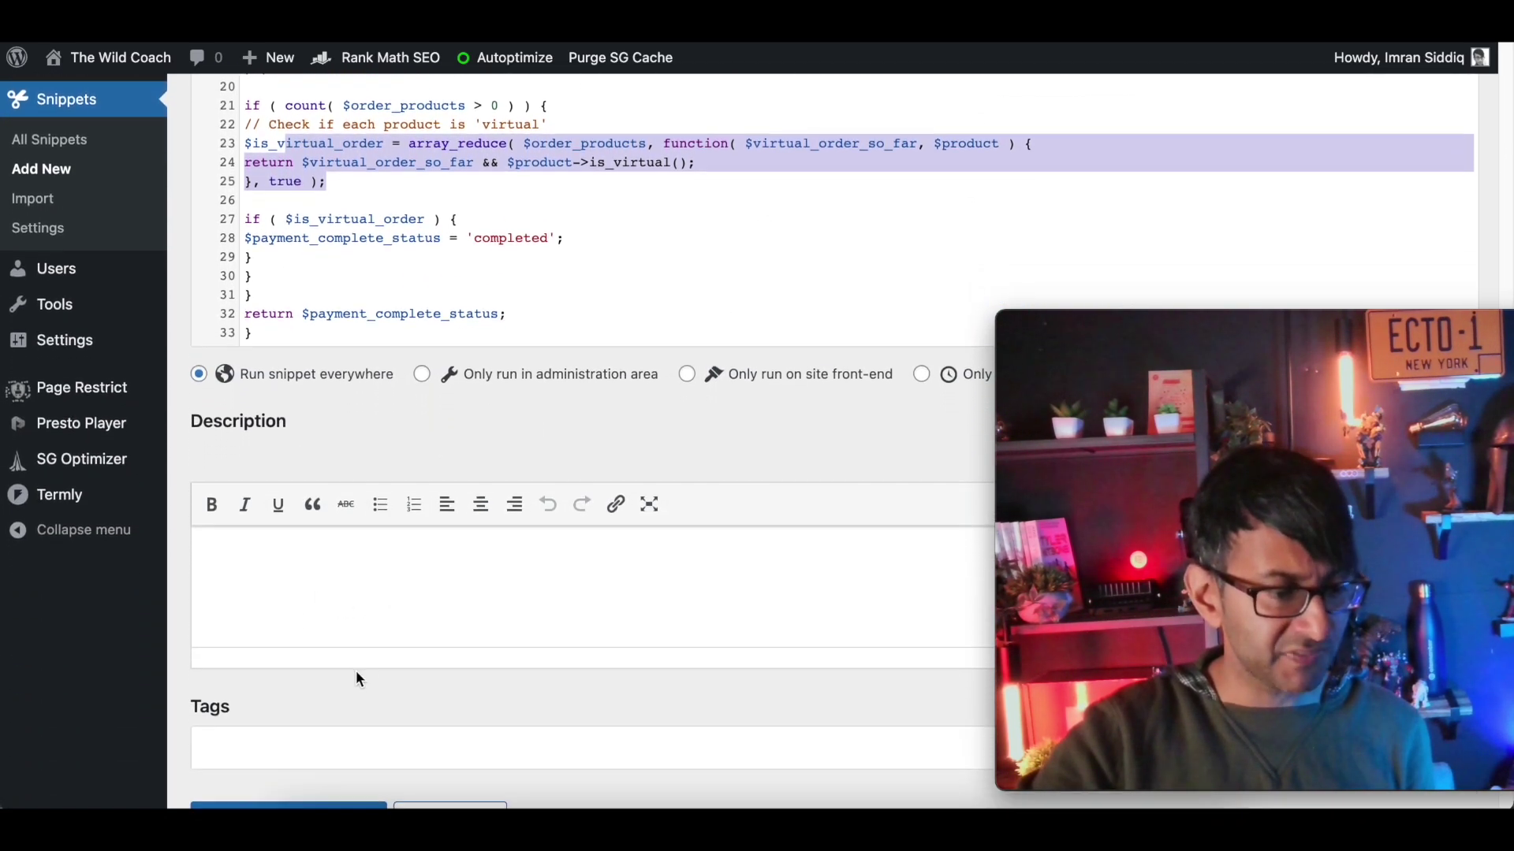
scroll(357, 679, "down", 1)
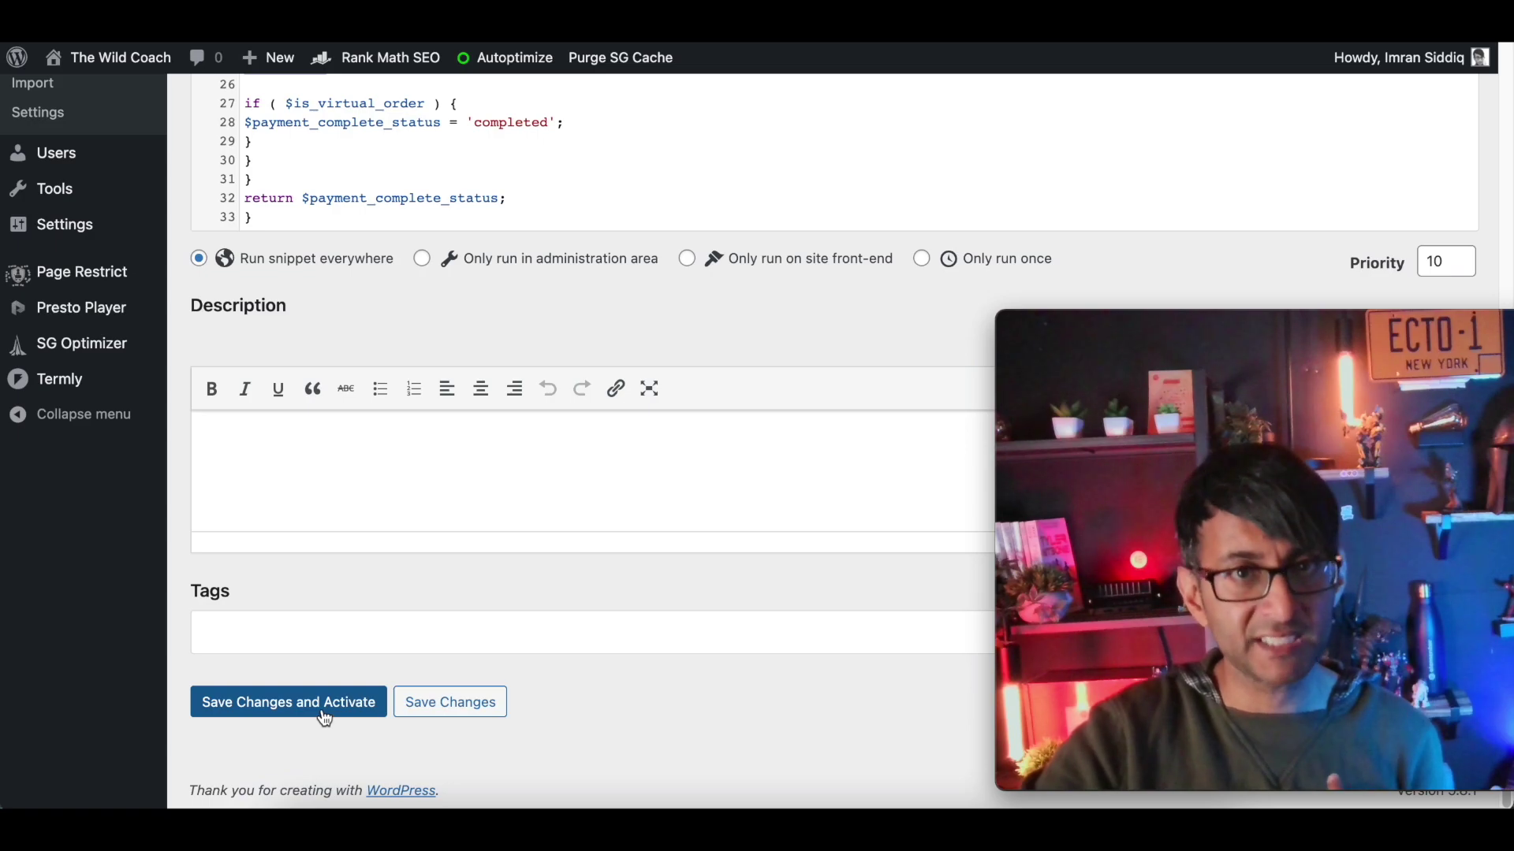